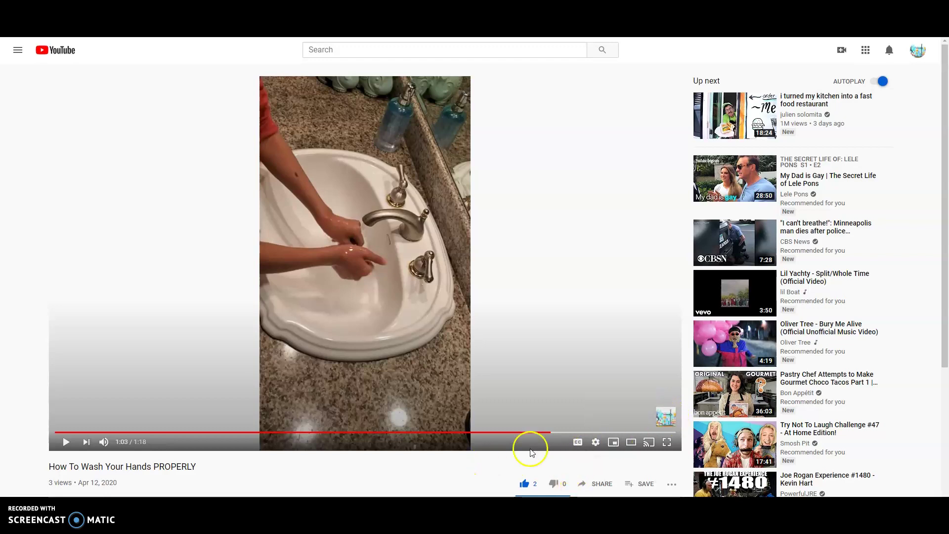
Show the subscribe prompt attached to the channel watermark on the paused video and try its subscribe option.
mouse_move(662, 420)
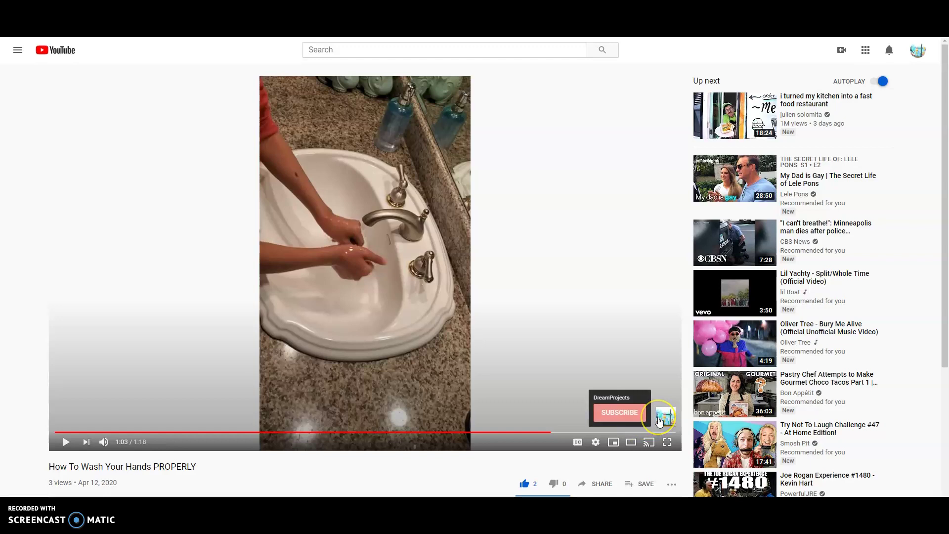
click(623, 413)
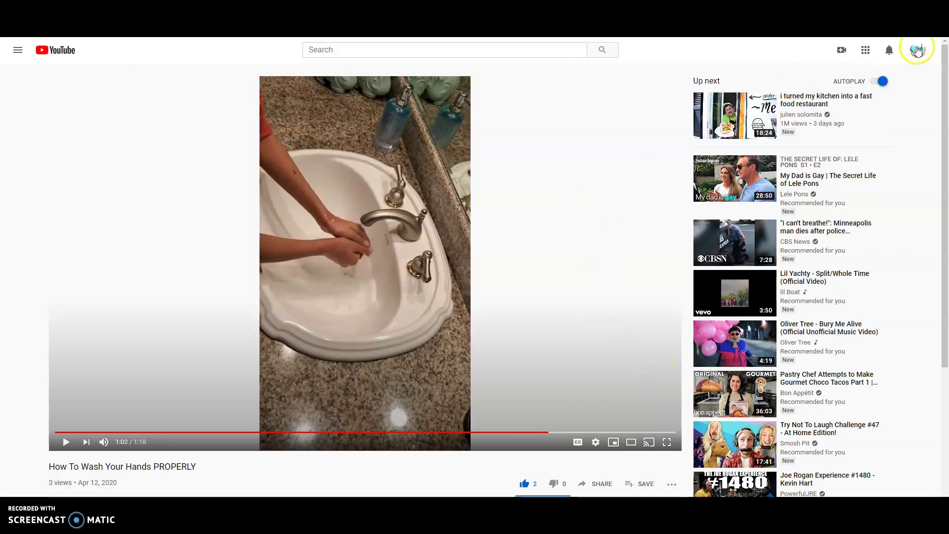
Open YouTube Studio for the signed-in DreamProjects channel.
click(917, 51)
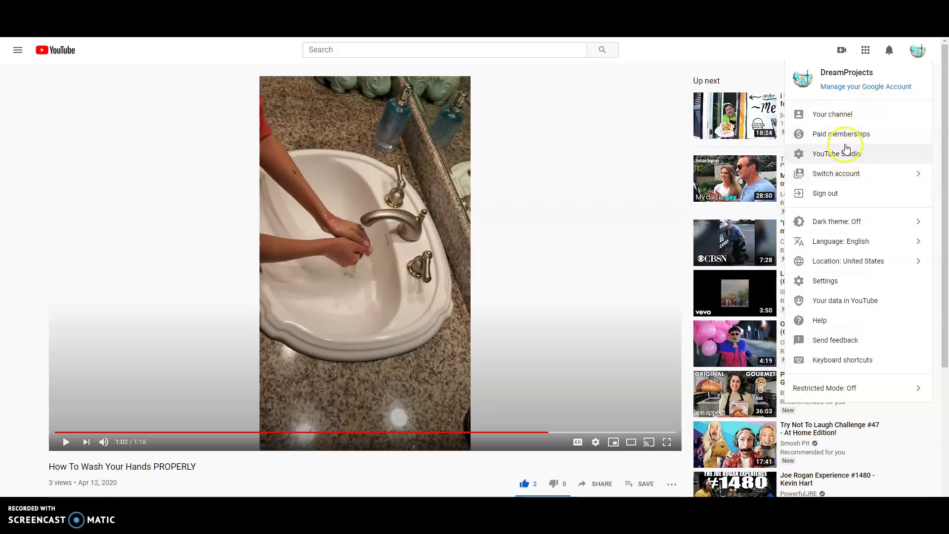
click(844, 112)
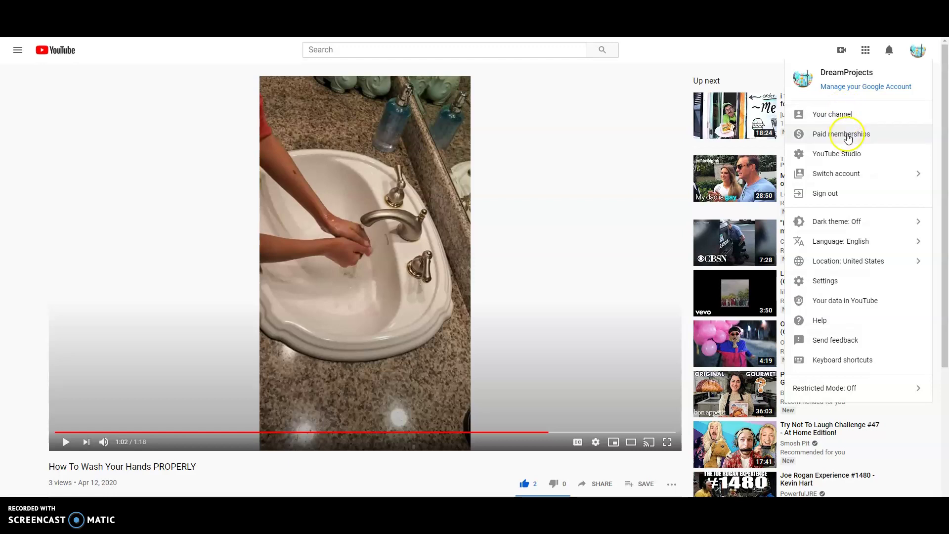
click(845, 155)
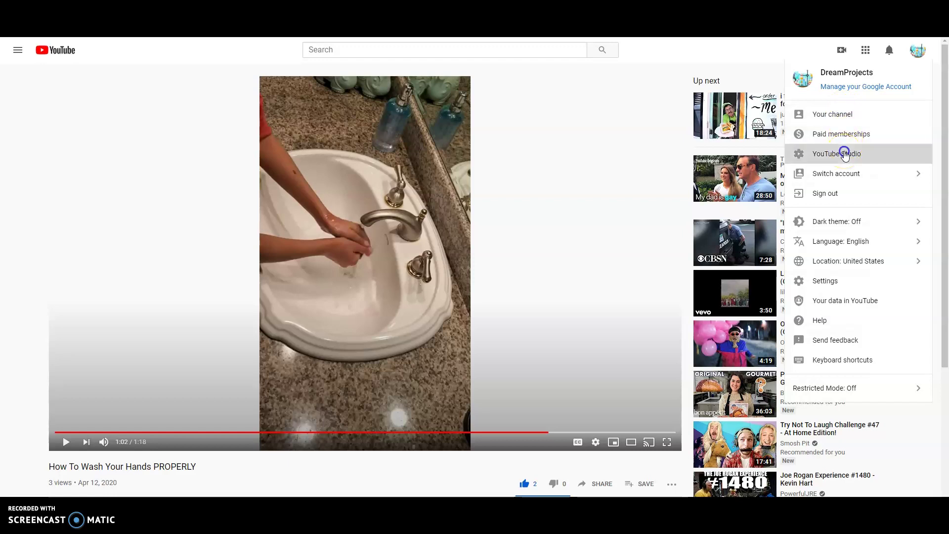
click(845, 155)
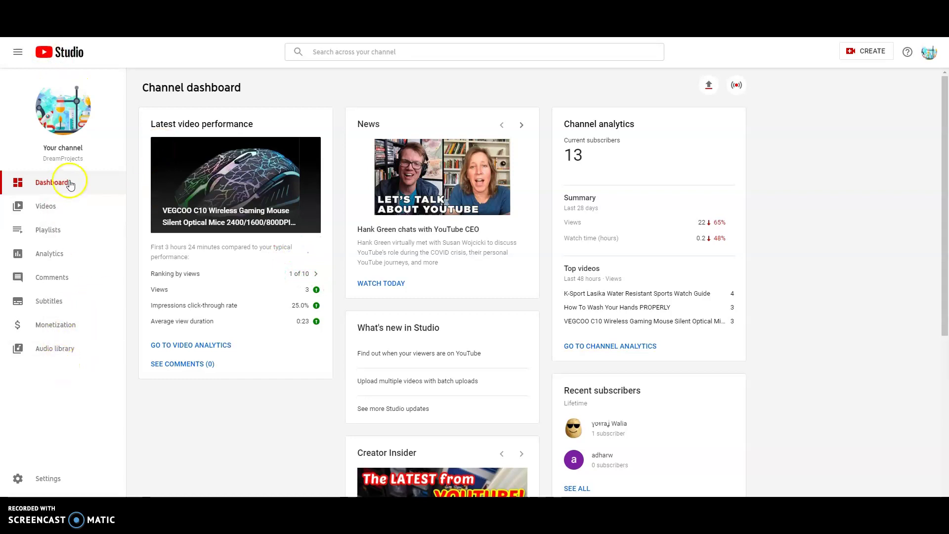
Open the channel's branding settings, where the video watermark is configured.
click(48, 479)
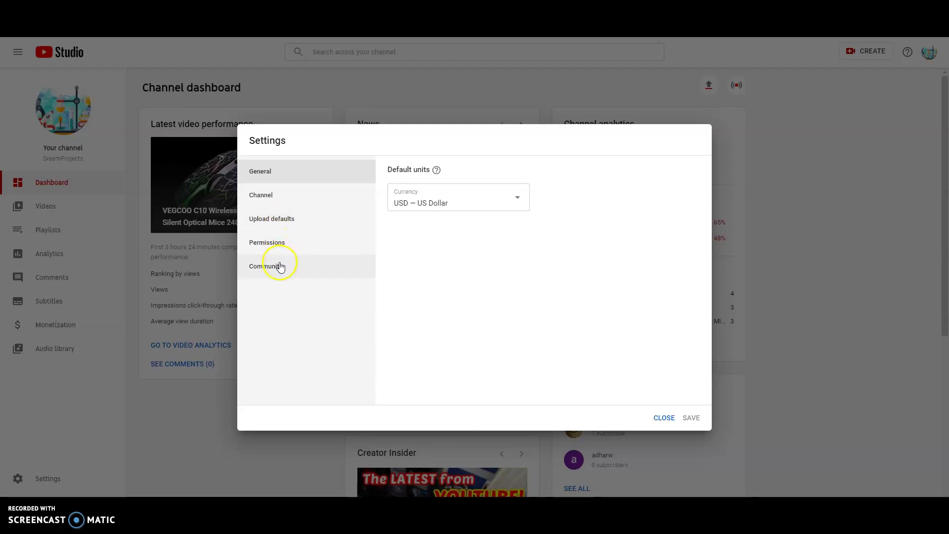
click(297, 204)
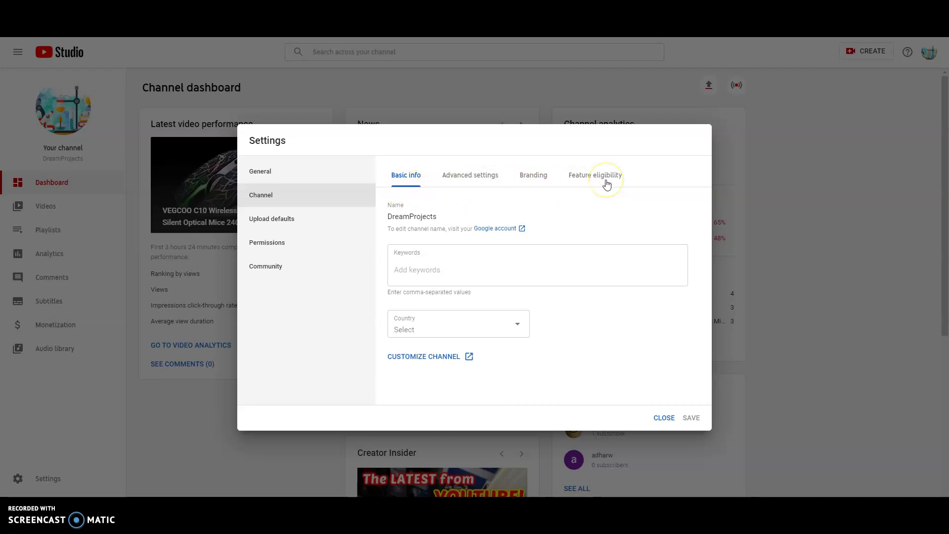
click(536, 184)
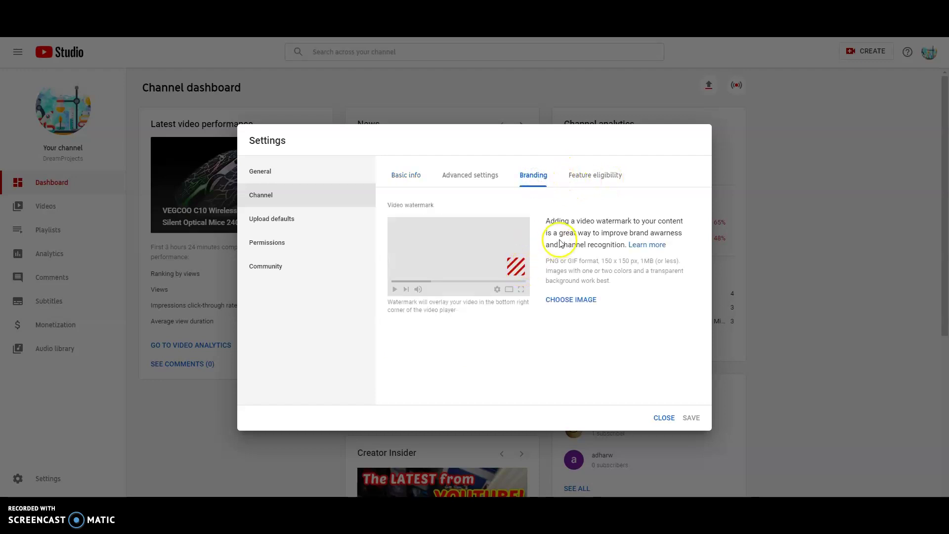
Review the watermark guidance and add the image "unnamed" from the DreamProjects_files folder as the video watermark.
drag(543, 220, 639, 243)
click(583, 223)
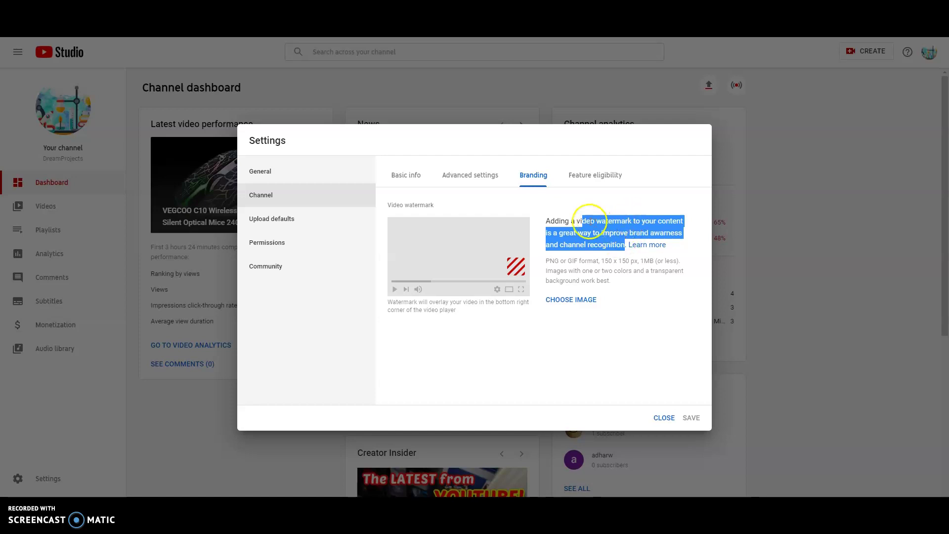
click(570, 218)
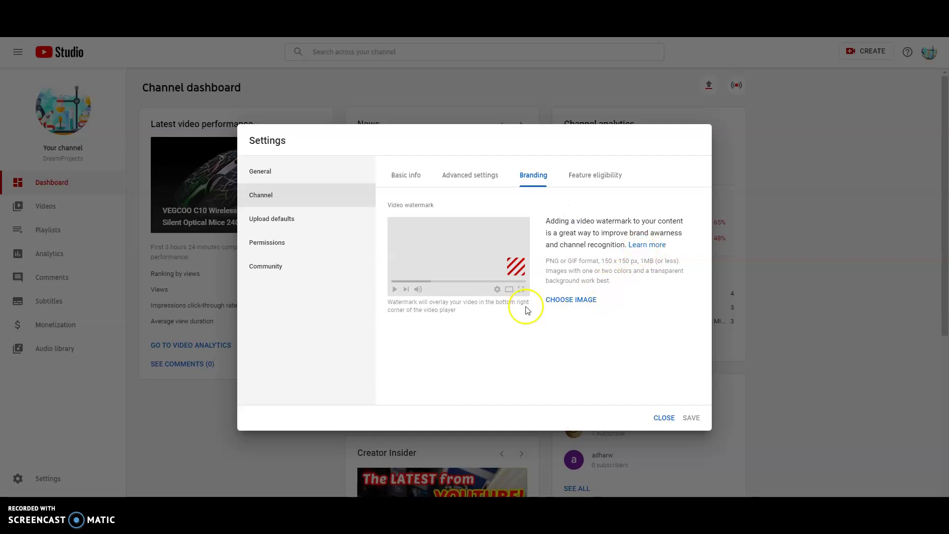
click(557, 301)
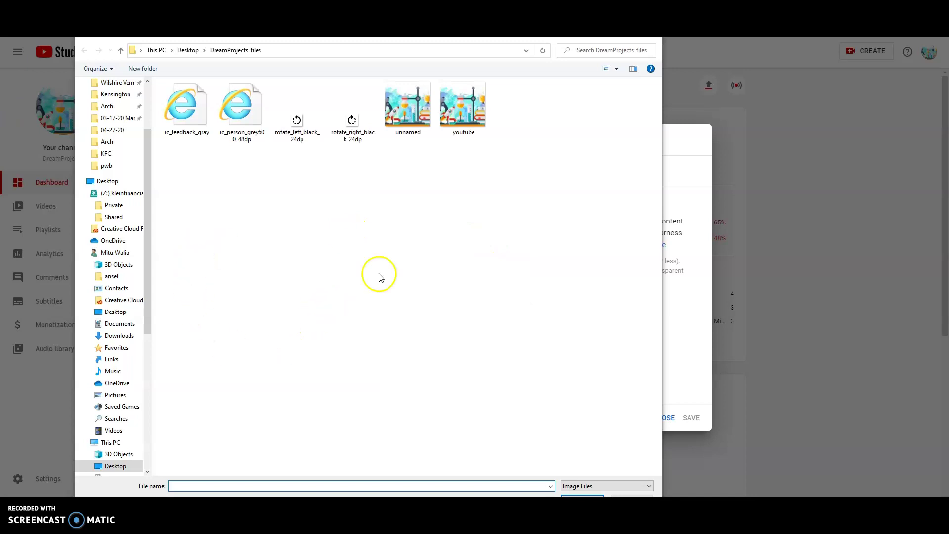
double_click(405, 119)
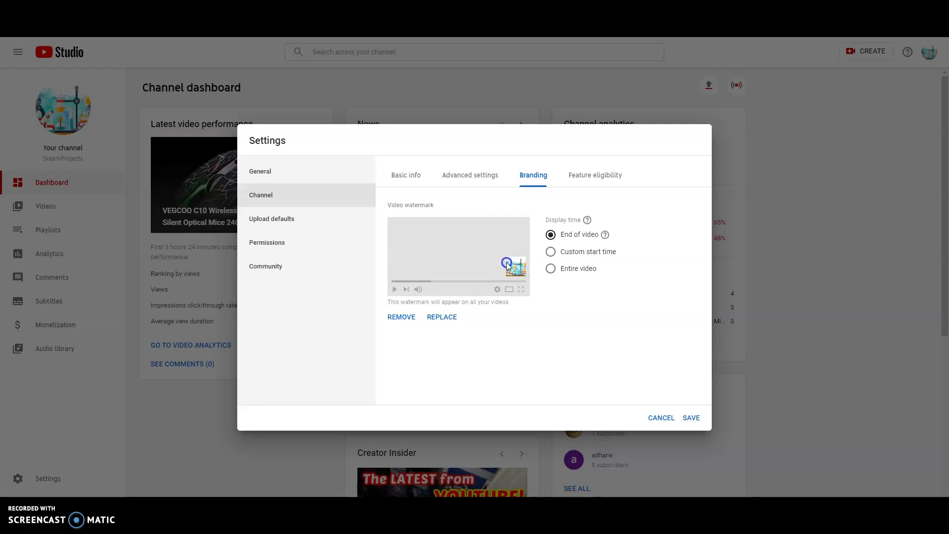
Compare the watermark display time options, set the display time to Entire video and save the settings.
click(539, 246)
drag(548, 222, 585, 217)
click(607, 207)
click(550, 235)
click(550, 252)
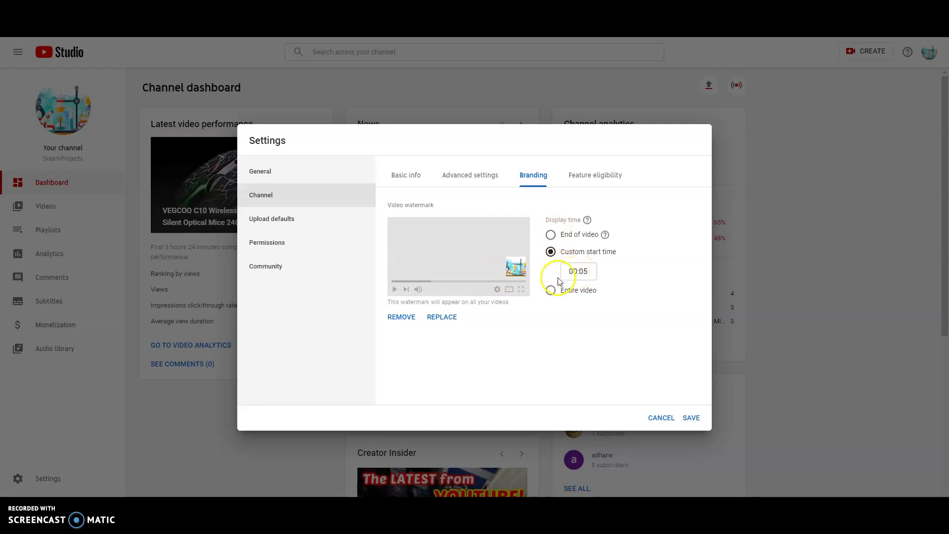
click(550, 290)
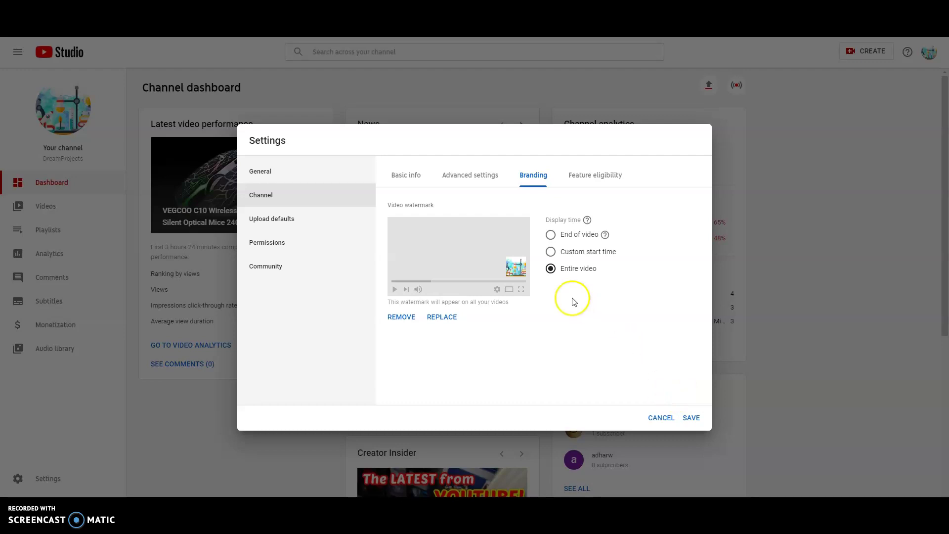
click(692, 418)
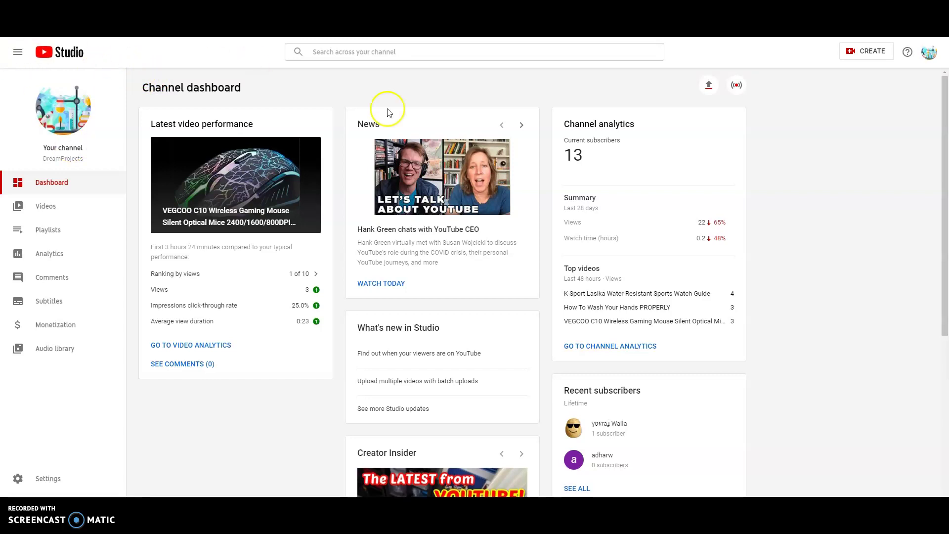
Find "How To Wash Your Hands PROPERLY" among the channel's uploads and open it on YouTube.
click(94, 216)
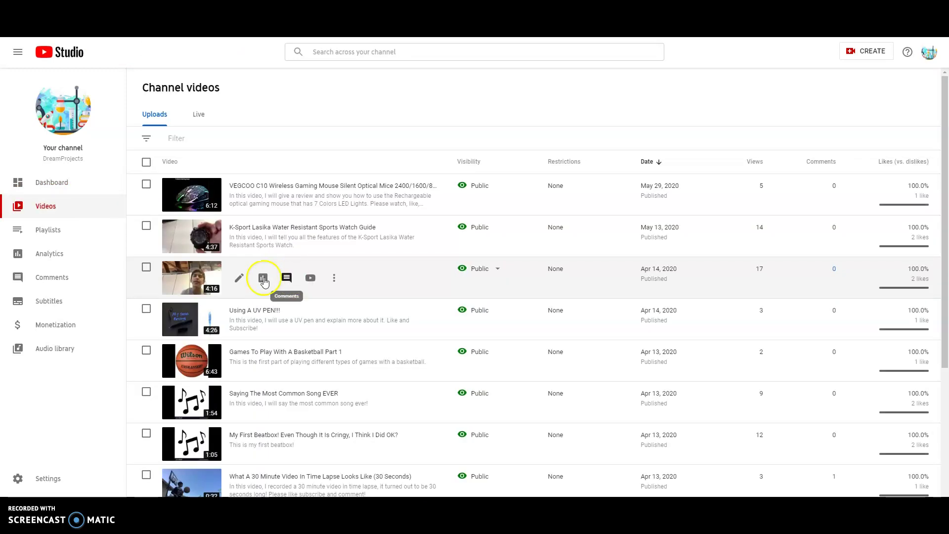
scroll(297, 375, down, 1)
scroll(299, 401, down, 3)
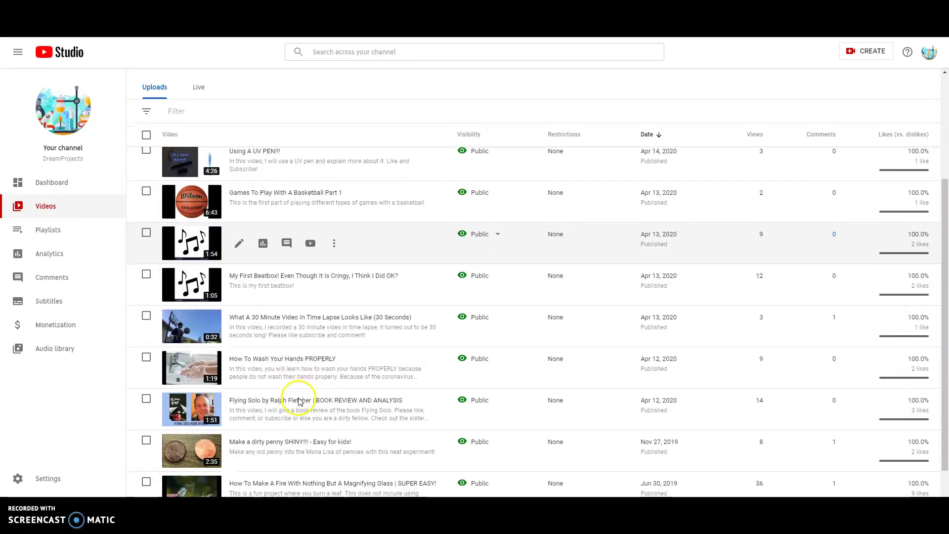
click(311, 308)
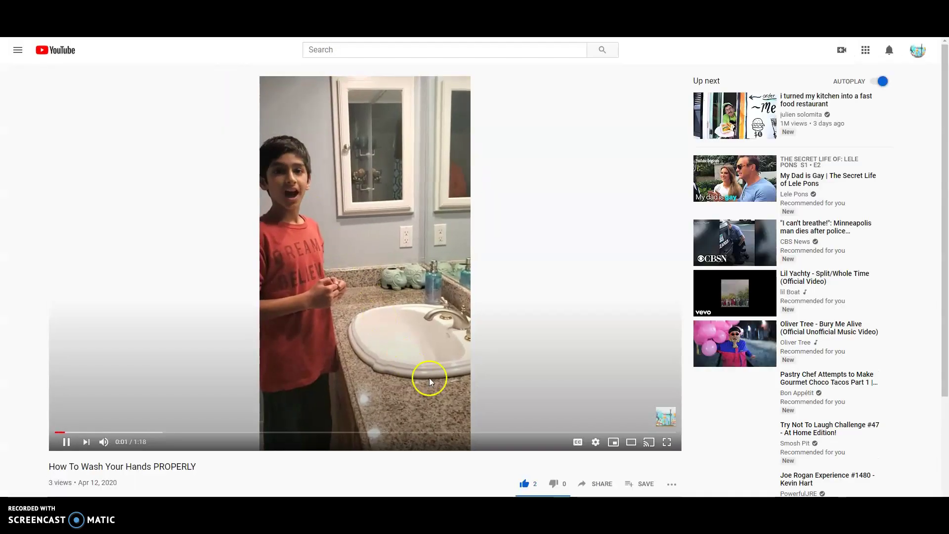
Pause the video at about 0:55 and examine the watermark and its subscribe prompt in the player.
click(492, 432)
click(425, 338)
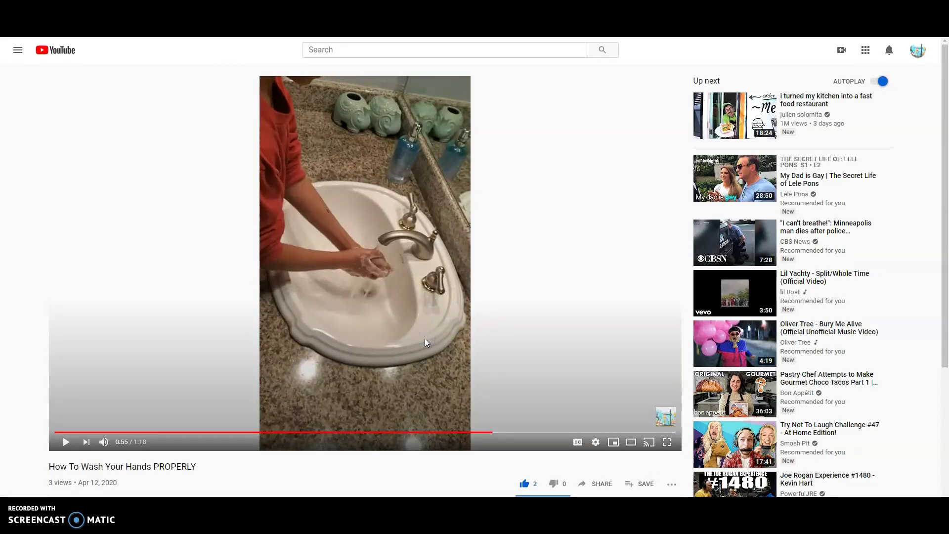
scroll(401, 415, down, 3)
mouse_move(665, 284)
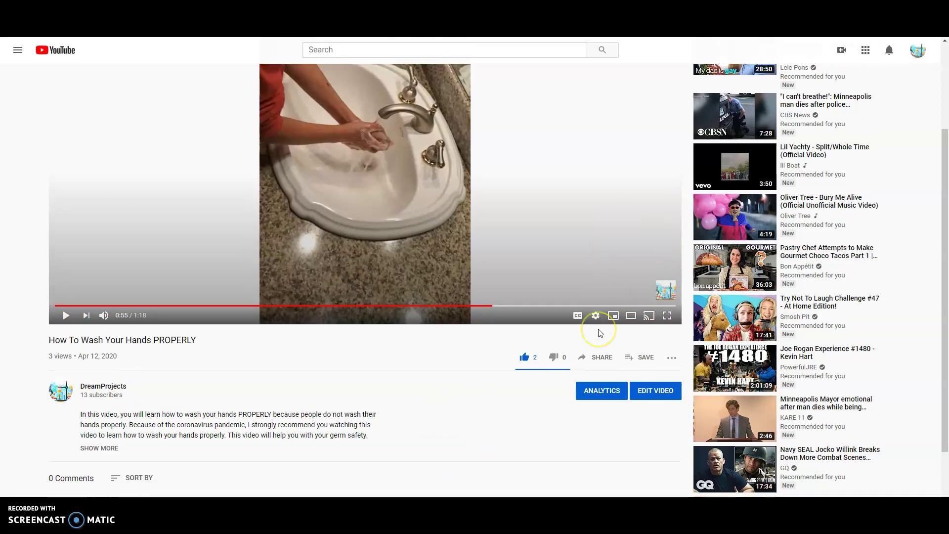
scroll(599, 332, up, 2)
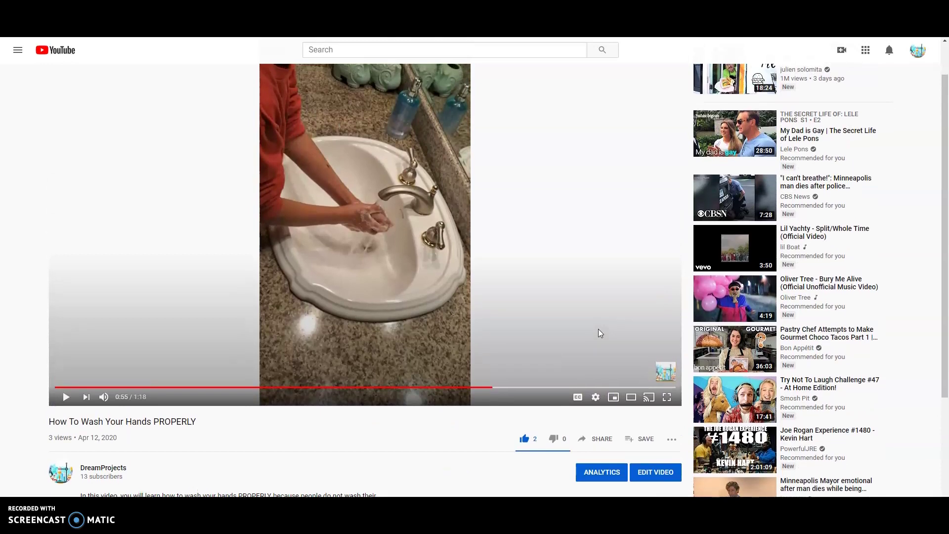
scroll(598, 329, up, 1)
mouse_move(648, 388)
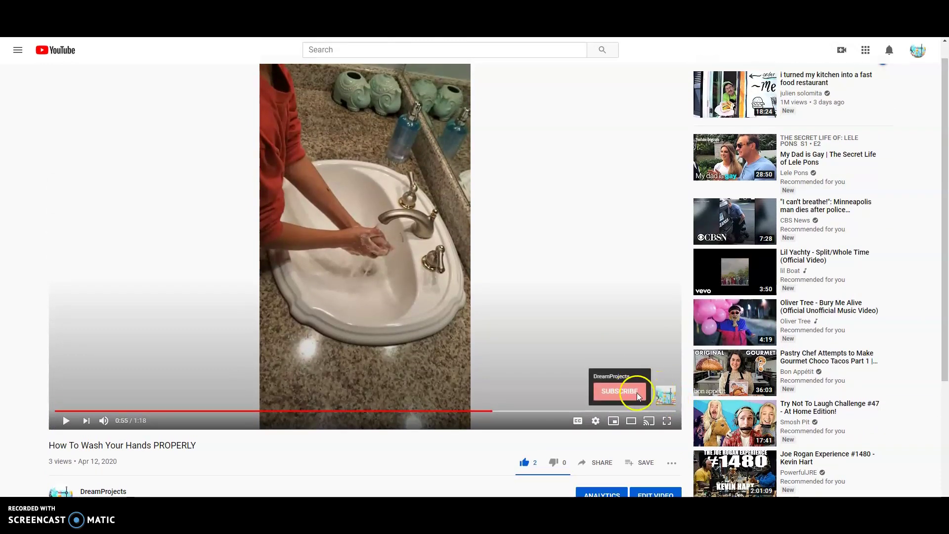
Follow the video's watermark link, return to the video and show the watermark's subscribe prompt again.
click(659, 399)
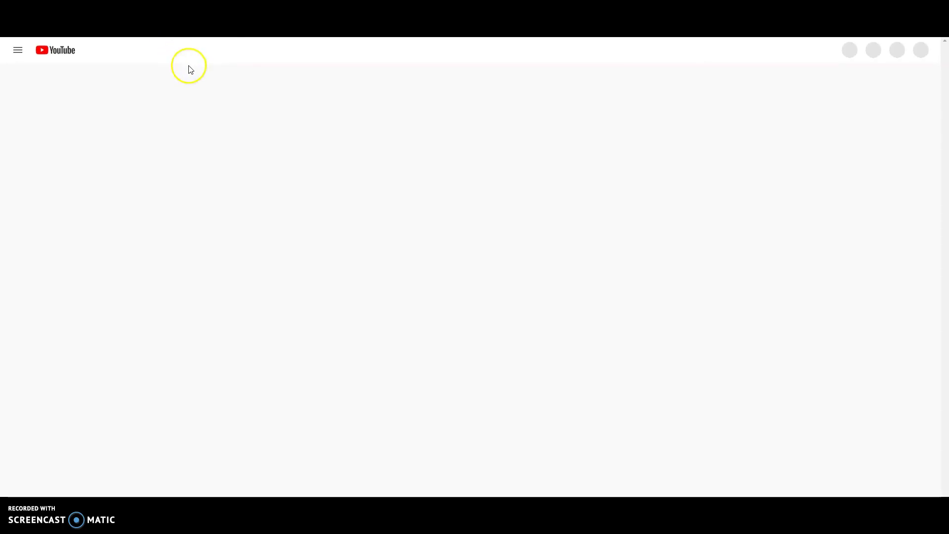
key(ctrl+w)
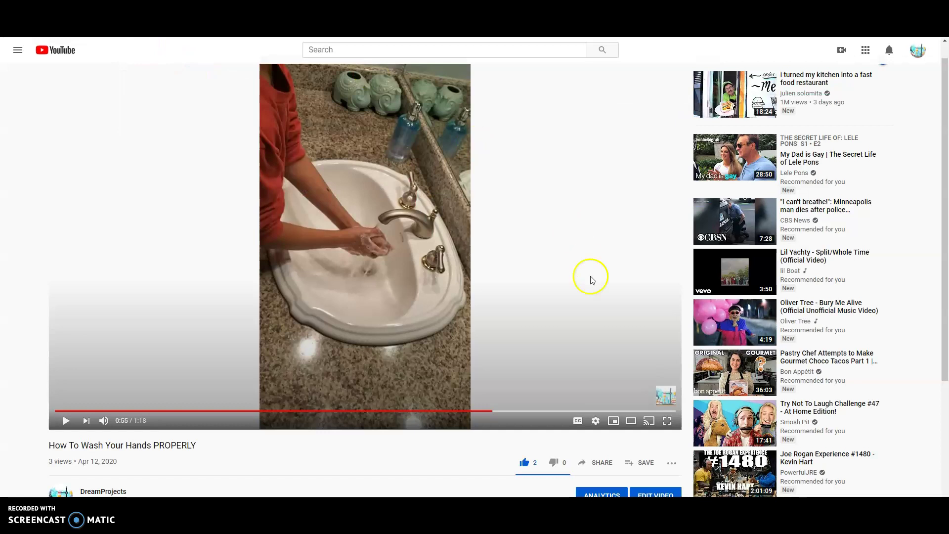
mouse_move(655, 390)
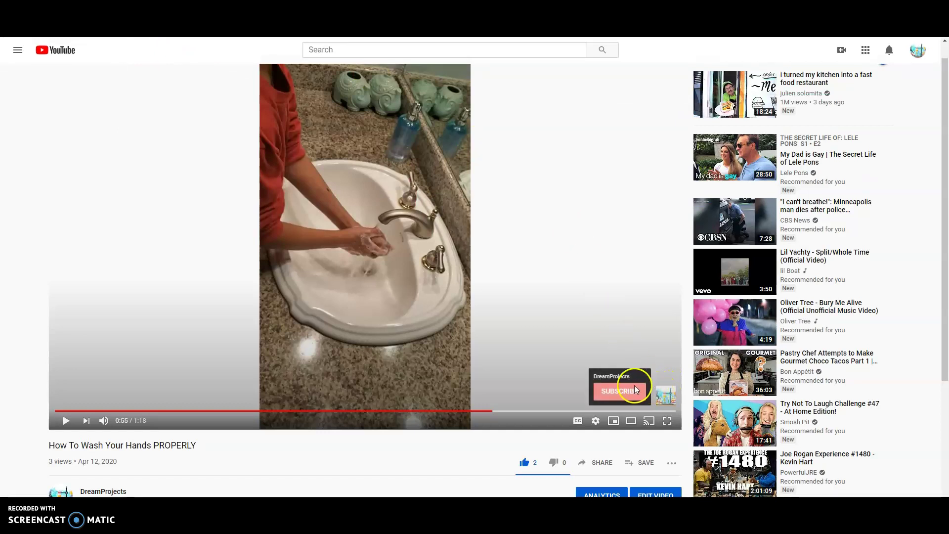